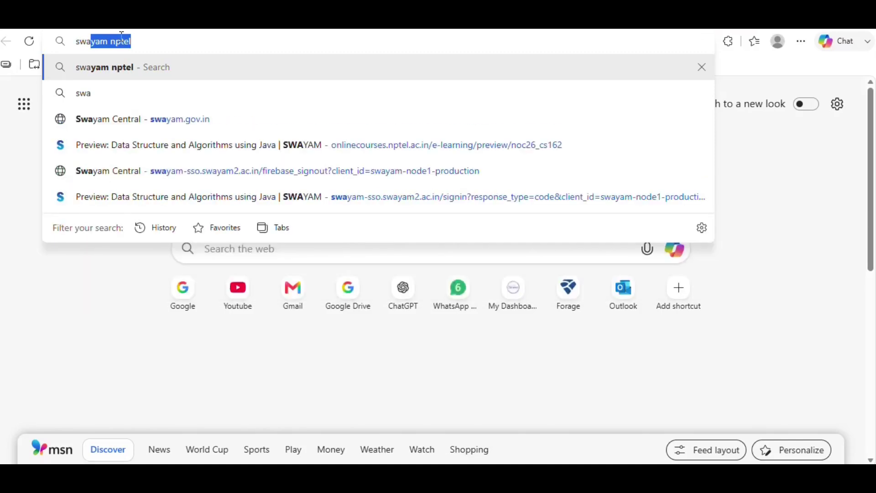
Search the web for "swayam nptel", then open the sign-in page of the SWAYAM - NPTEL site.
{"action": "left_click", "coordinate": [112, 68]}
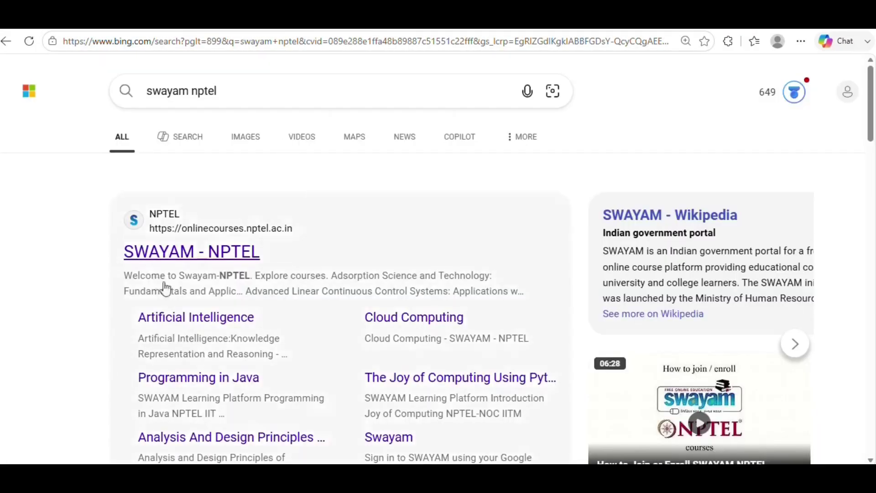
{"action": "left_click", "coordinate": [196, 252]}
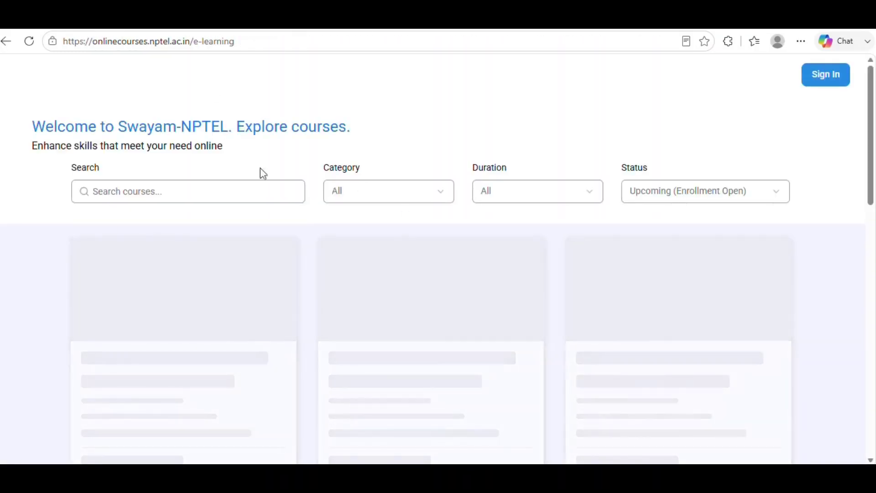
{"action": "scroll", "coordinate": [456, 306], "scroll_direction": "down", "scroll_amount": 5}
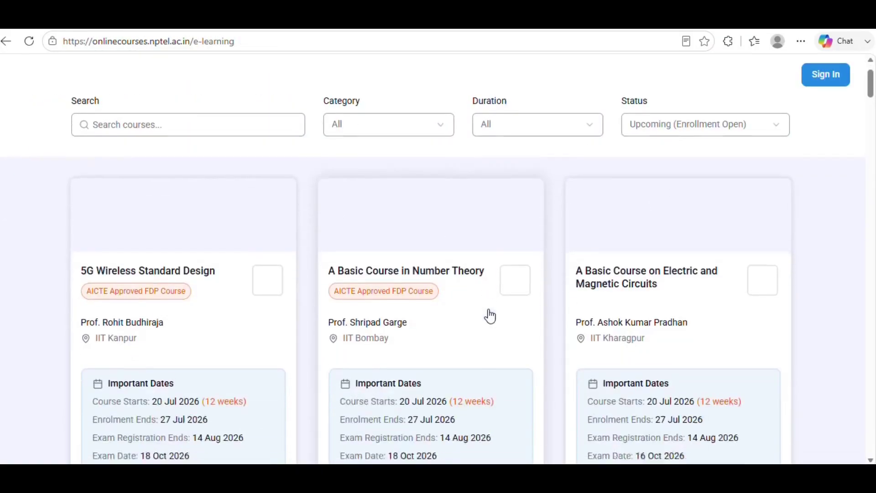
{"action": "left_click", "coordinate": [824, 74]}
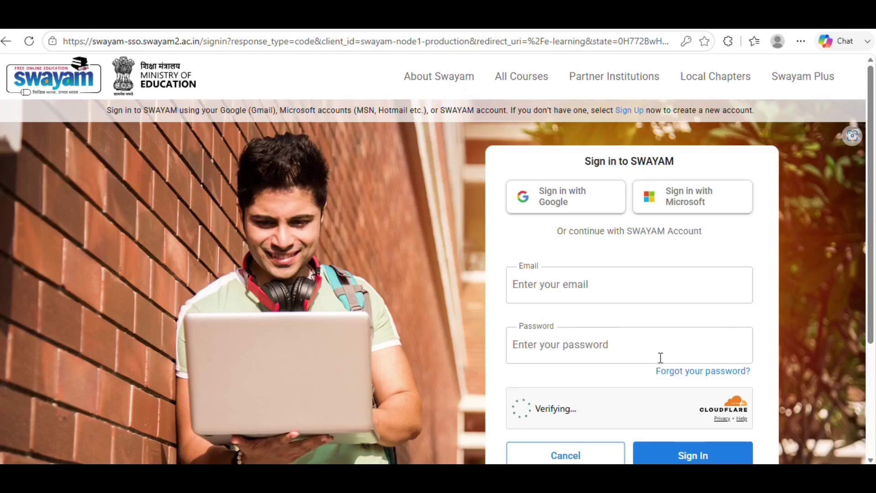
View the SWAYAM account sign-up form with its email and password fields, and return to the sign-in page.
{"action": "scroll", "coordinate": [628, 333], "scroll_direction": "down", "scroll_amount": 2}
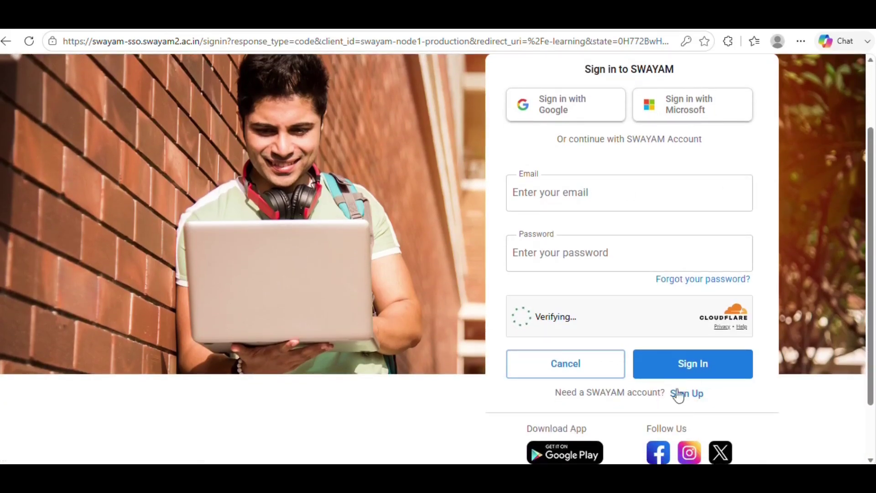
{"action": "left_click", "coordinate": [692, 395]}
{"action": "scroll", "coordinate": [563, 229], "scroll_direction": "down", "scroll_amount": 1}
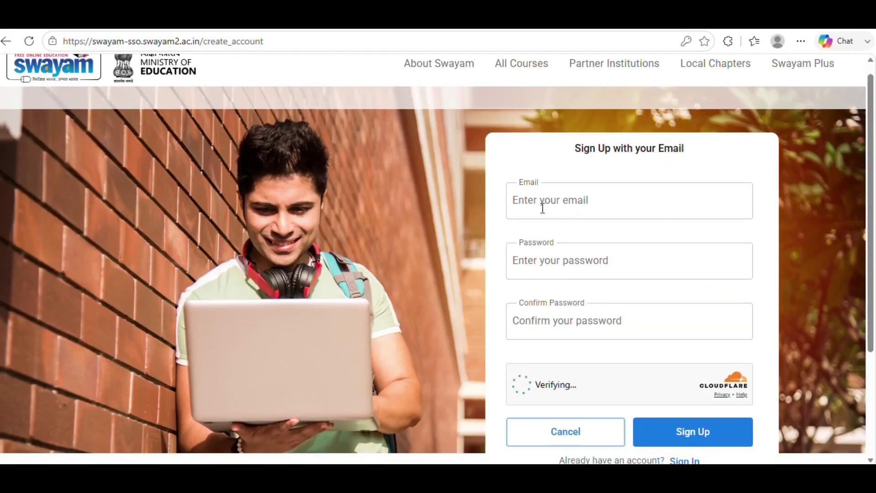
{"action": "scroll", "coordinate": [624, 360], "scroll_direction": "down", "scroll_amount": 2}
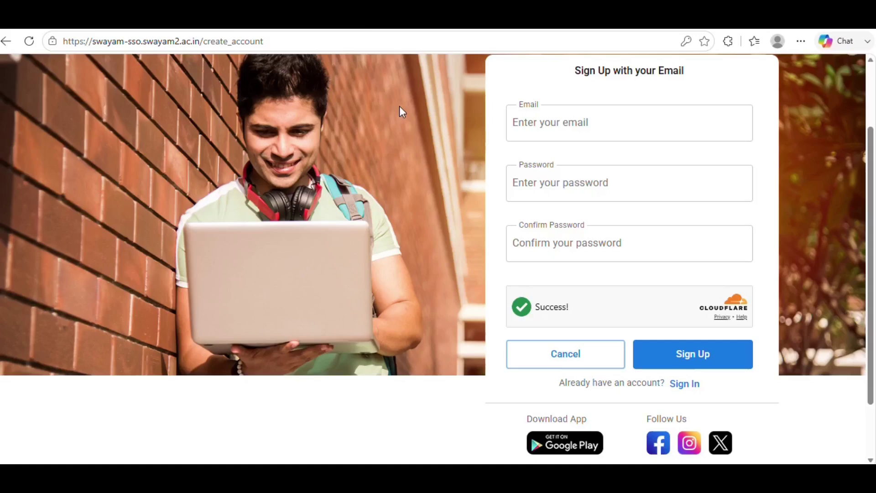
{"action": "key", "text": "alt+Left"}
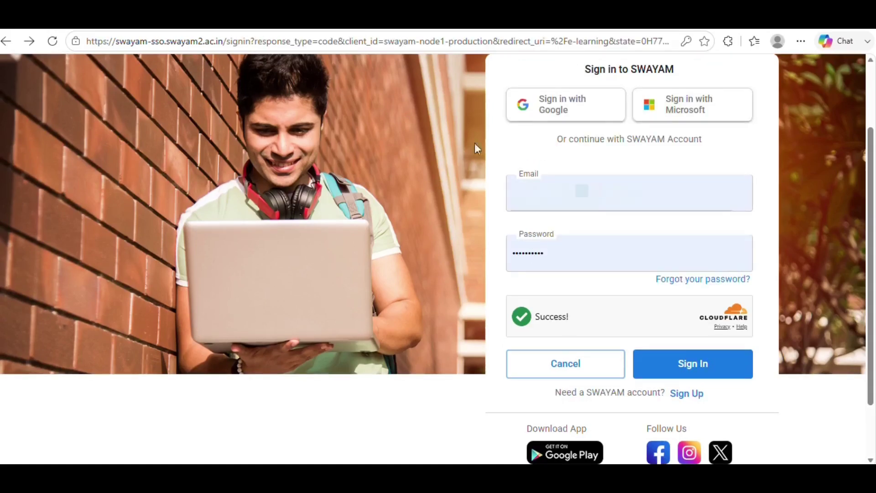
Sign in to SWAYAM with the prefilled account credentials and open the catalog of all courses.
{"action": "left_click", "coordinate": [694, 365]}
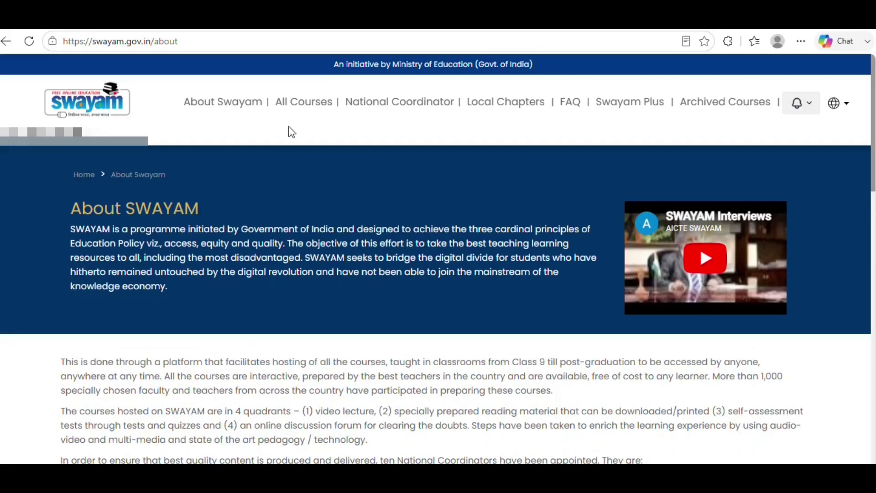
{"action": "left_click", "coordinate": [295, 105]}
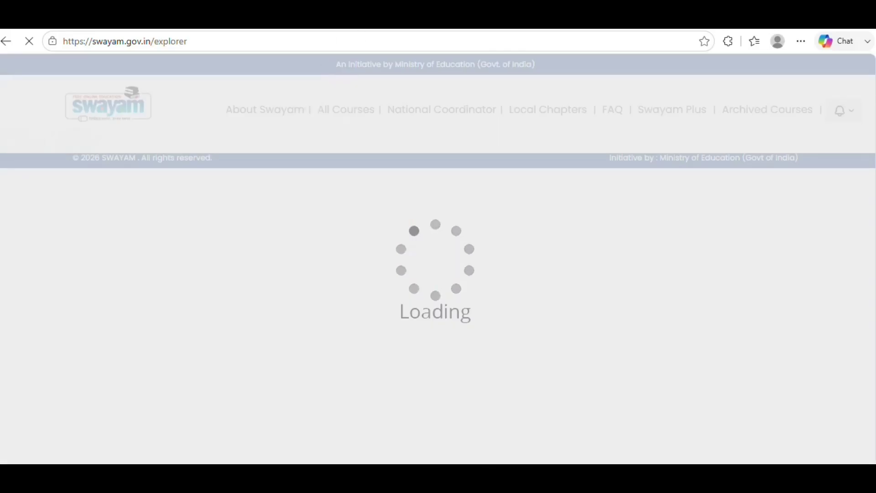
Check the Ongoing (Enrollment Closed) list, then browse the Upcoming (Enrollment Open) courses and their dates in the catalog.
{"action": "scroll", "coordinate": [251, 293], "scroll_direction": "down", "scroll_amount": 2}
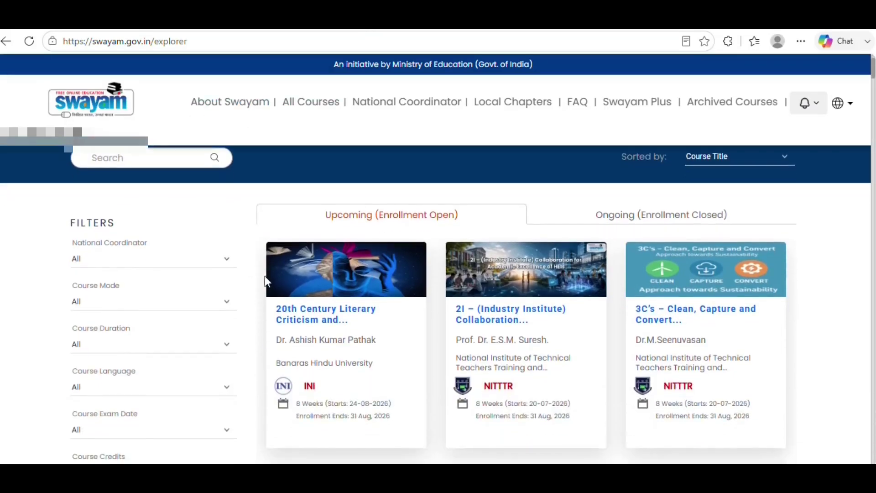
{"action": "left_click", "coordinate": [671, 218]}
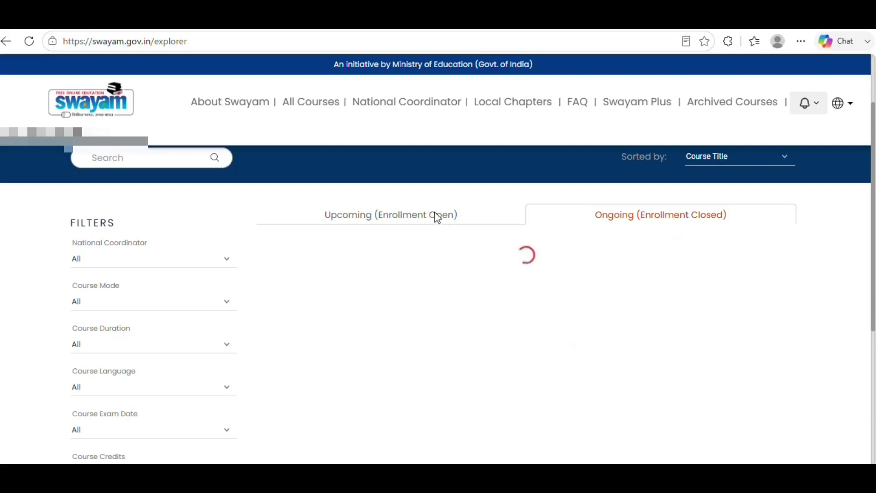
{"action": "left_click", "coordinate": [391, 217]}
{"action": "scroll", "coordinate": [425, 233], "scroll_direction": "down", "scroll_amount": 3}
{"action": "scroll", "coordinate": [424, 230], "scroll_direction": "down", "scroll_amount": 10}
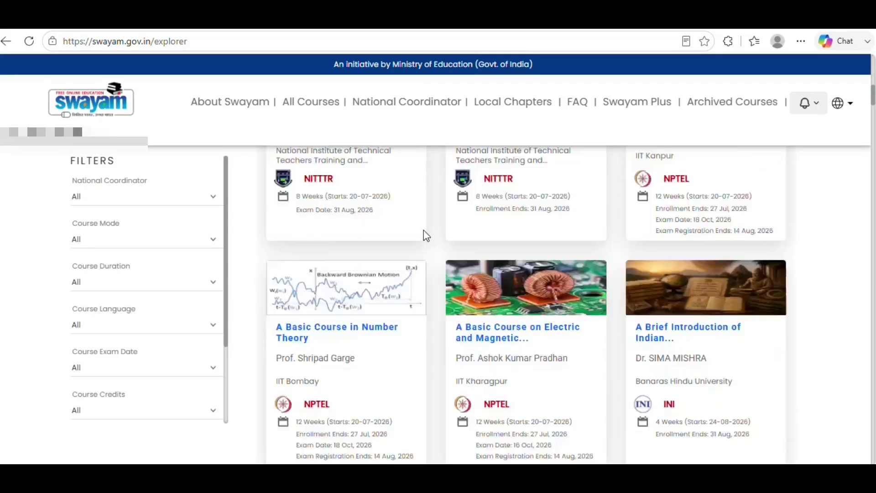
{"action": "scroll", "coordinate": [392, 269], "scroll_direction": "up", "scroll_amount": 8}
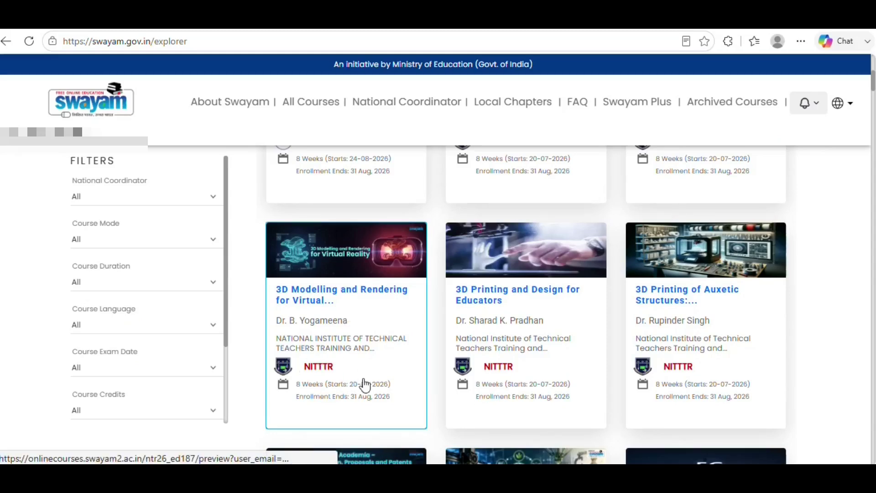
{"action": "scroll", "coordinate": [471, 197], "scroll_direction": "up", "scroll_amount": 2}
{"action": "scroll", "coordinate": [476, 200], "scroll_direction": "down", "scroll_amount": 4}
{"action": "scroll", "coordinate": [476, 201], "scroll_direction": "down", "scroll_amount": 4}
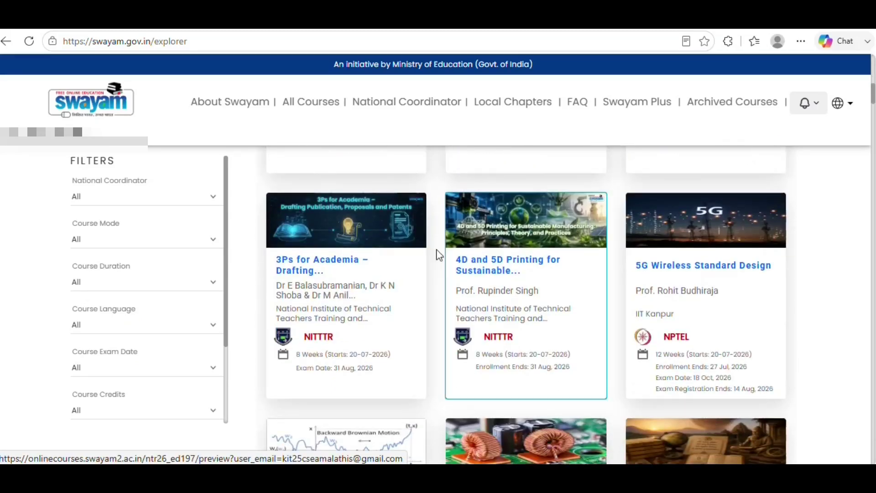
{"action": "scroll", "coordinate": [539, 295], "scroll_direction": "up", "scroll_amount": 8}
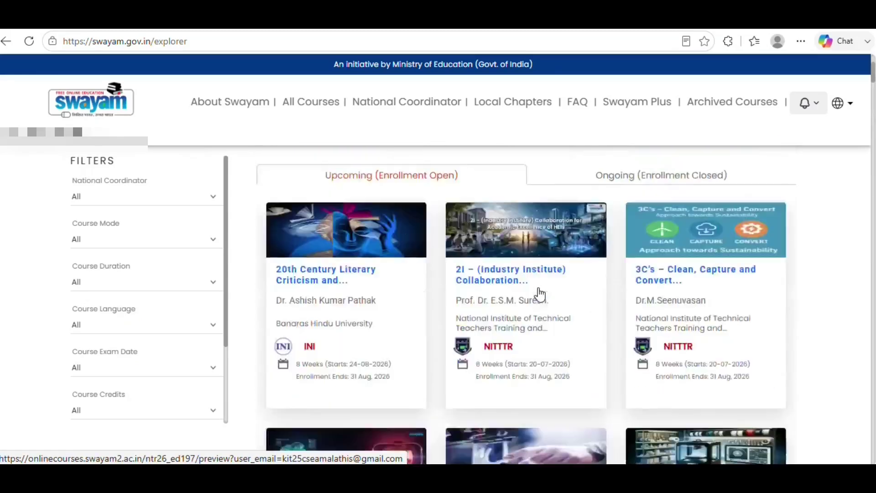
{"action": "scroll", "coordinate": [348, 230], "scroll_direction": "down", "scroll_amount": 2}
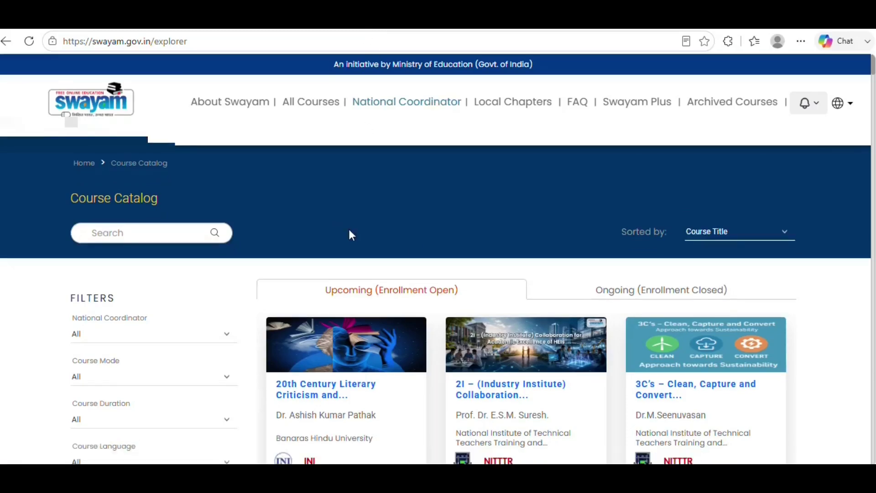
{"action": "scroll", "coordinate": [349, 228], "scroll_direction": "up", "scroll_amount": 2}
{"action": "scroll", "coordinate": [349, 231], "scroll_direction": "down", "scroll_amount": 2}
{"action": "scroll", "coordinate": [350, 235], "scroll_direction": "down", "scroll_amount": 1}
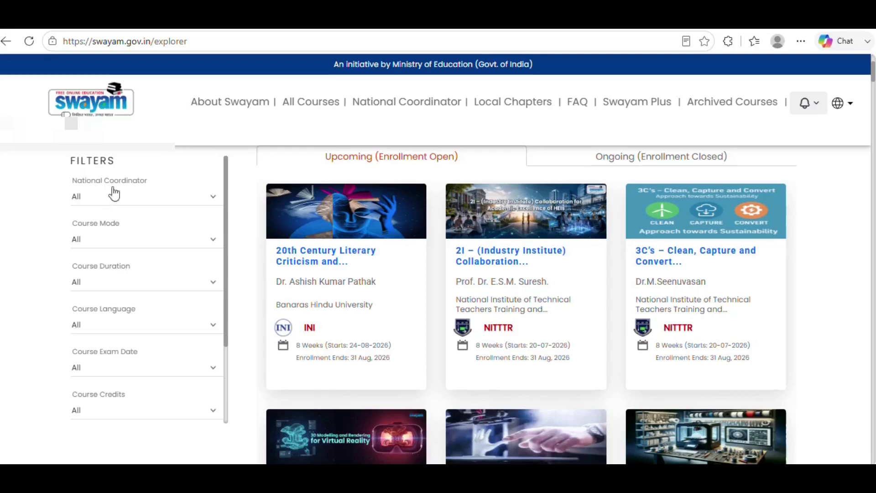
Look through the available National Coordinator and Course Mode filter options without choosing any.
{"action": "left_click", "coordinate": [133, 201]}
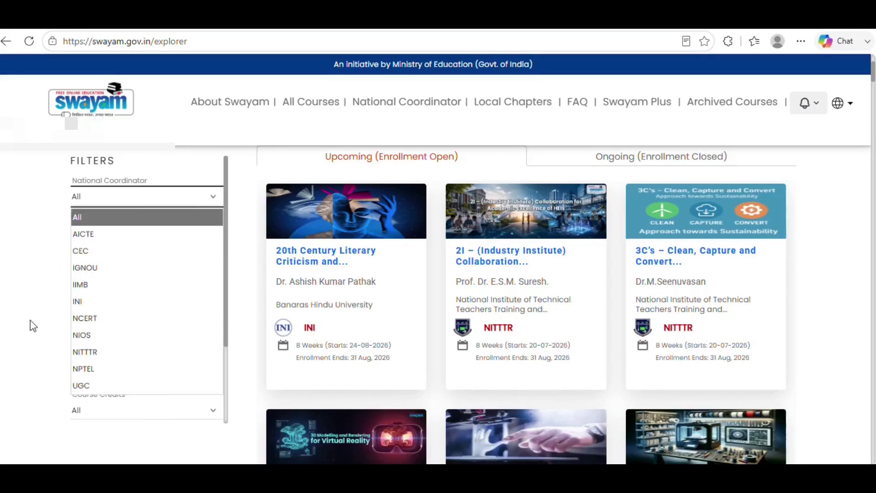
{"action": "left_click", "coordinate": [27, 278]}
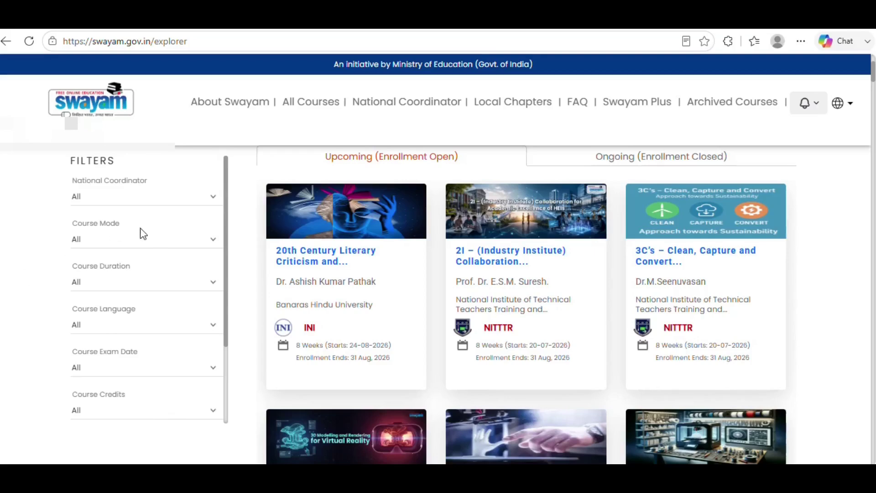
{"action": "left_click", "coordinate": [94, 236]}
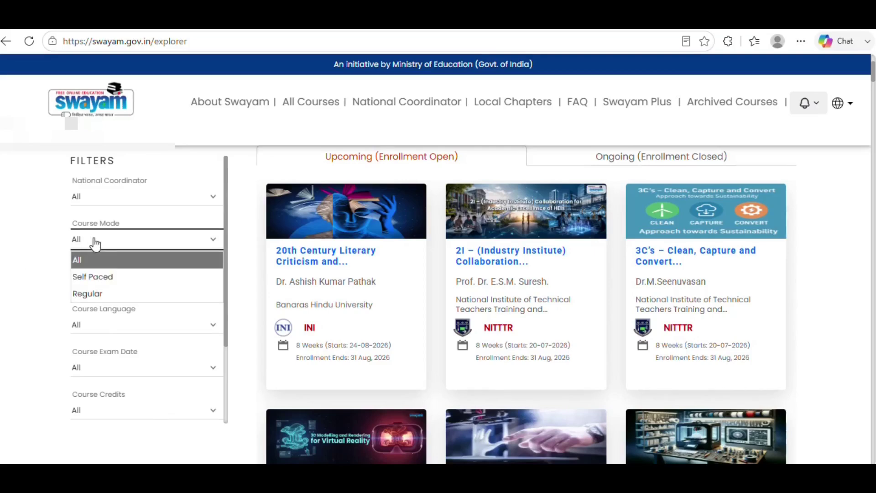
{"action": "left_click", "coordinate": [9, 286]}
Filter the upcoming courses by English as the course language.
{"action": "left_click", "coordinate": [103, 326]}
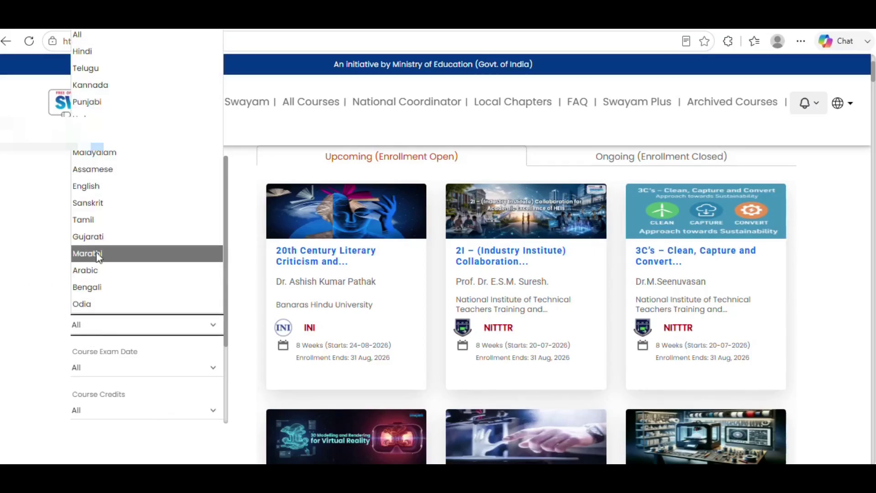
{"action": "left_click", "coordinate": [122, 190]}
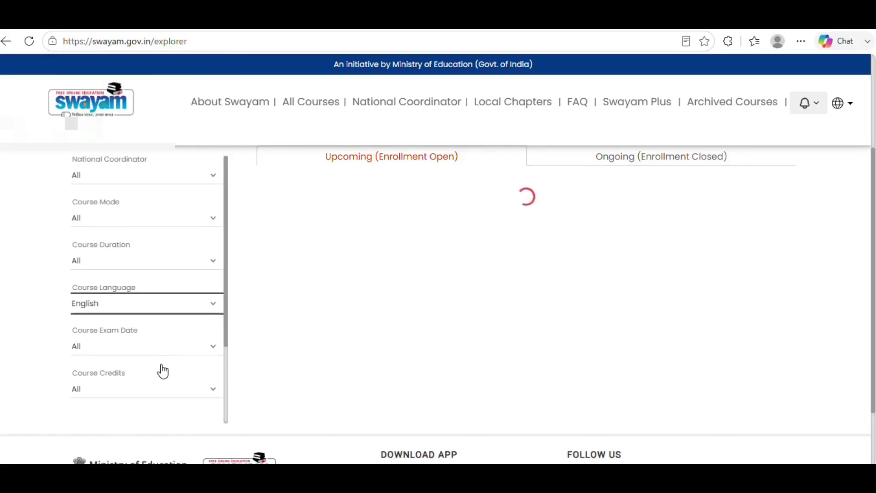
Look through the Course Exam Date and Course Credits filter options without choosing any.
{"action": "left_click", "coordinate": [123, 341]}
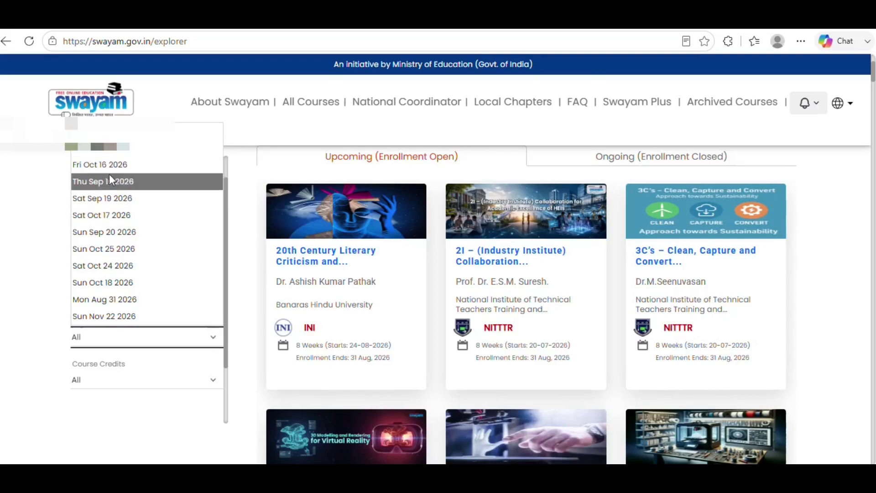
{"action": "left_click", "coordinate": [38, 269]}
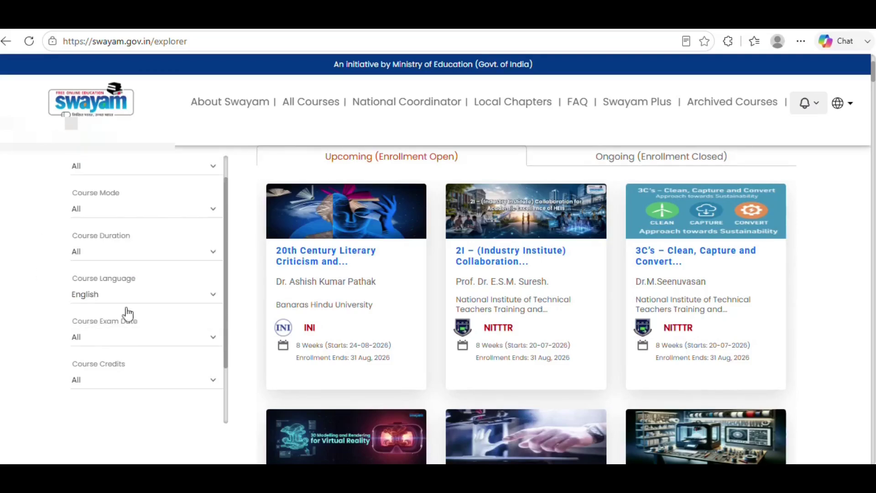
{"action": "left_click", "coordinate": [104, 379]}
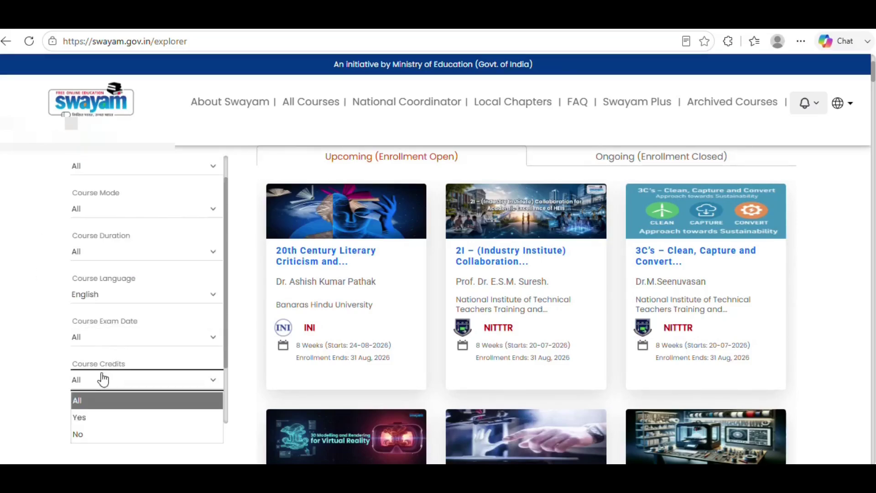
{"action": "left_click", "coordinate": [14, 342]}
Filter the courses by the Engineering and Technology category and the Computer Science and Engineering sub-category.
{"action": "scroll", "coordinate": [14, 341], "scroll_direction": "down", "scroll_amount": 2}
{"action": "scroll", "coordinate": [111, 313], "scroll_direction": "down", "scroll_amount": 2}
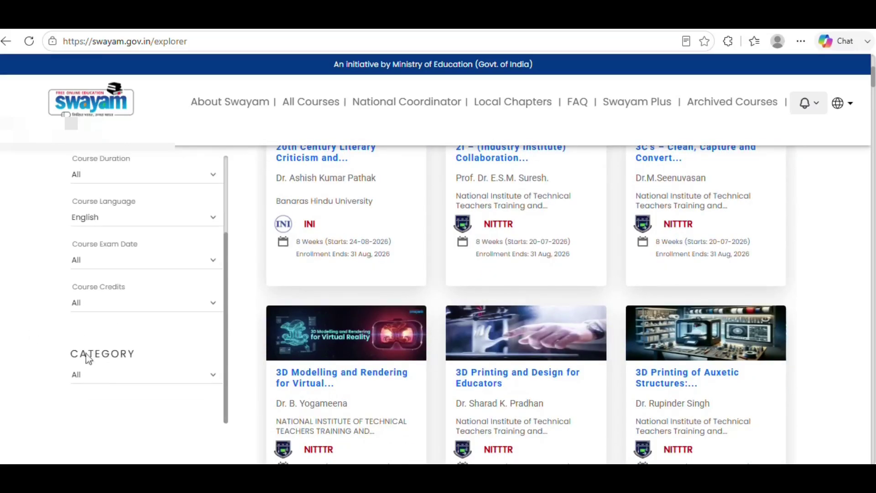
{"action": "left_click", "coordinate": [110, 382]}
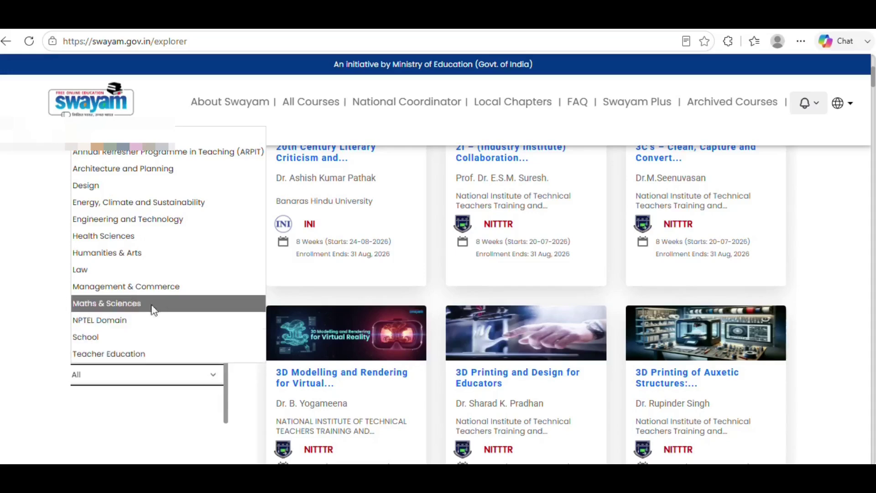
{"action": "left_click", "coordinate": [153, 225]}
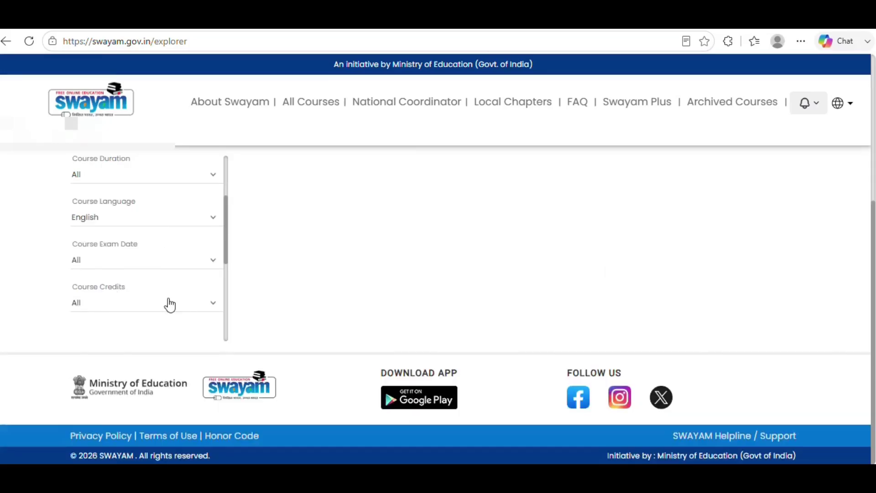
{"action": "scroll", "coordinate": [170, 303], "scroll_direction": "down", "scroll_amount": 4}
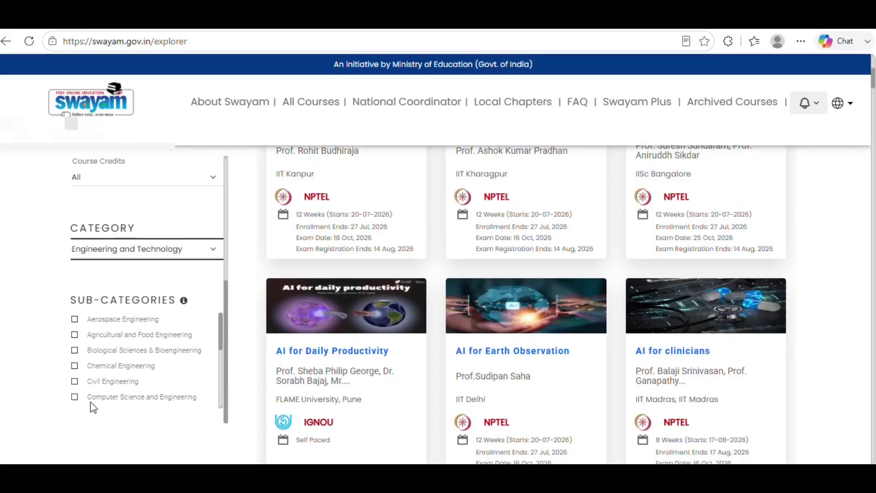
{"action": "left_click", "coordinate": [75, 399]}
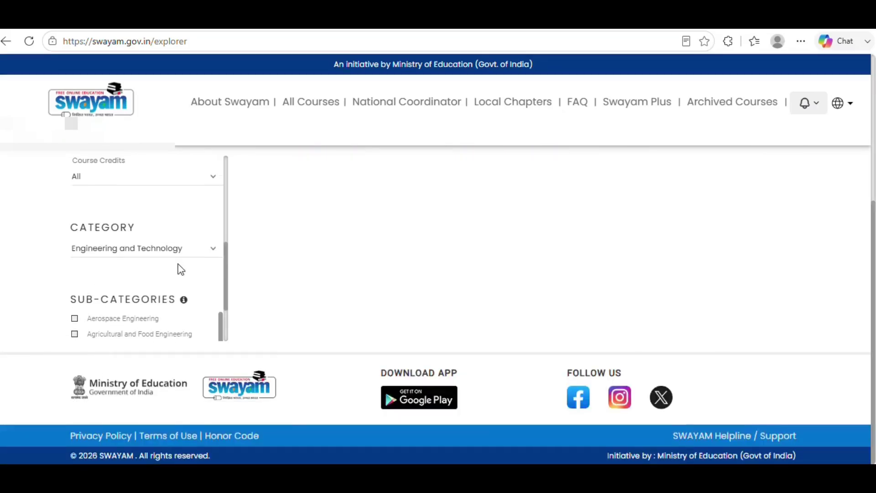
Browse the filtered Computer Science and Engineering courses, examining their titles, institutes, and enrollment and exam dates.
{"action": "scroll", "coordinate": [421, 324], "scroll_direction": "up", "scroll_amount": 6}
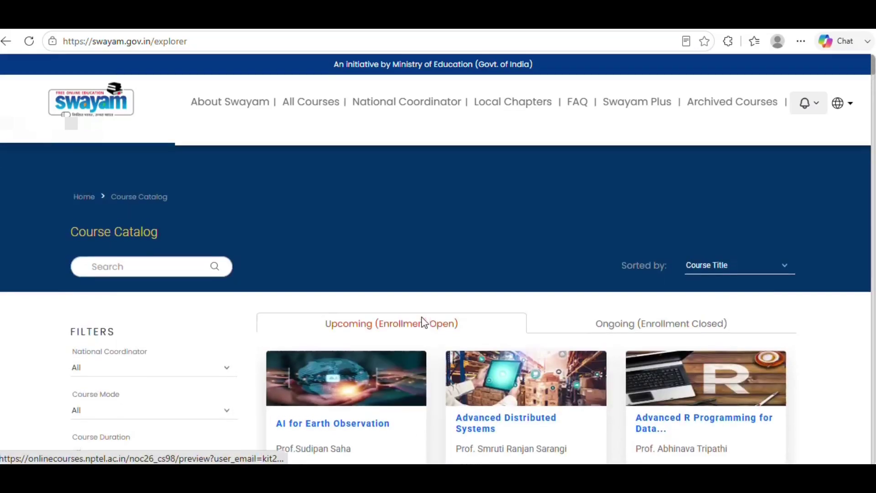
{"action": "scroll", "coordinate": [421, 323], "scroll_direction": "down", "scroll_amount": 3}
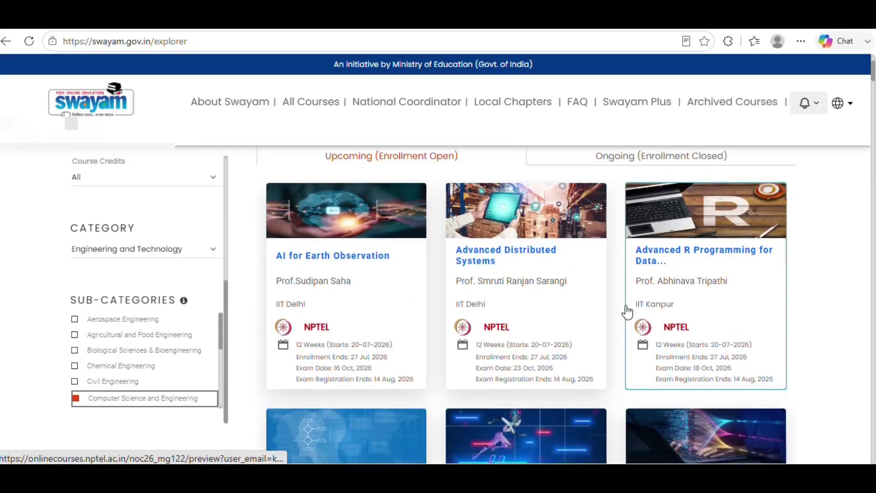
{"action": "scroll", "coordinate": [628, 309], "scroll_direction": "down", "scroll_amount": 5}
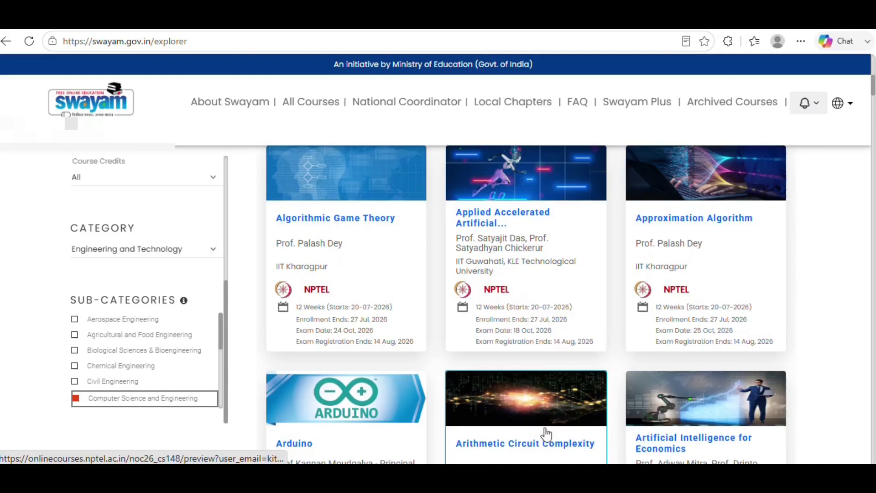
{"action": "scroll", "coordinate": [510, 313], "scroll_direction": "down", "scroll_amount": 1}
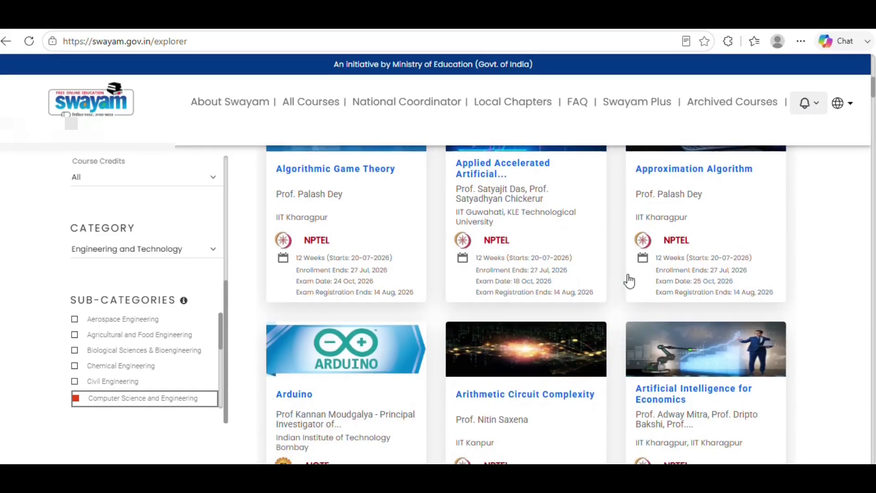
Open the Advanced R Programming for Data Analytics in Business course from the filtered upcoming courses.
{"action": "scroll", "coordinate": [629, 281], "scroll_direction": "down", "scroll_amount": 2}
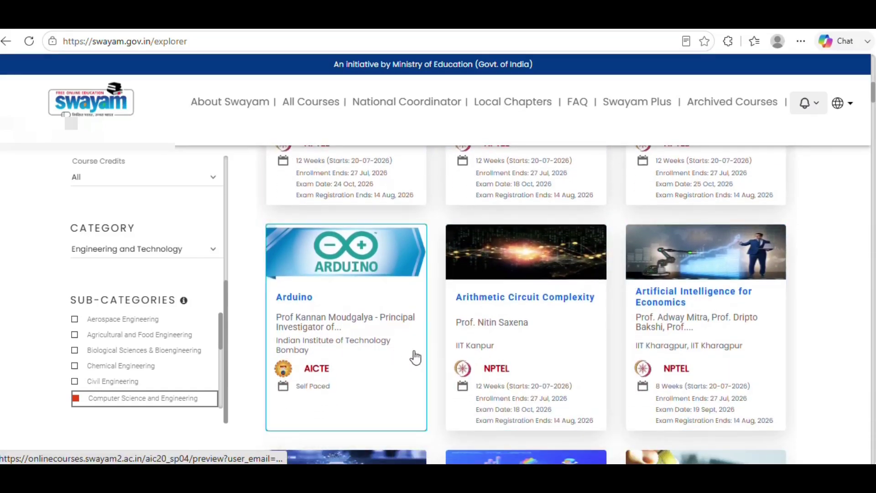
{"action": "scroll", "coordinate": [518, 329], "scroll_direction": "up", "scroll_amount": 8}
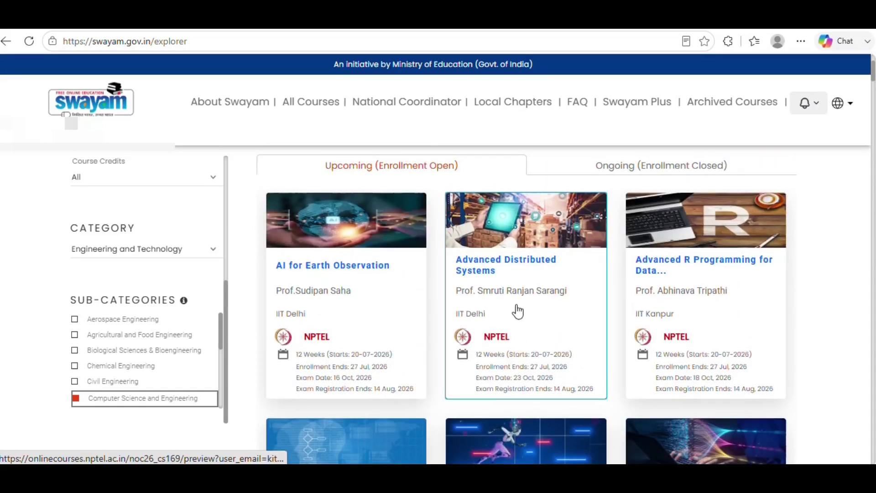
{"action": "left_click", "coordinate": [687, 349]}
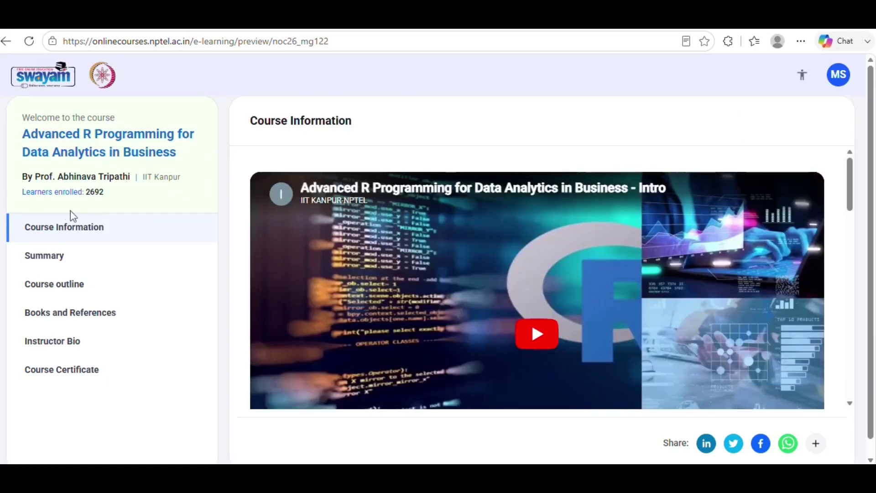
Review the course's summary, weekly outline, books and references, and certificate information.
{"action": "scroll", "coordinate": [191, 254], "scroll_direction": "down", "scroll_amount": 1}
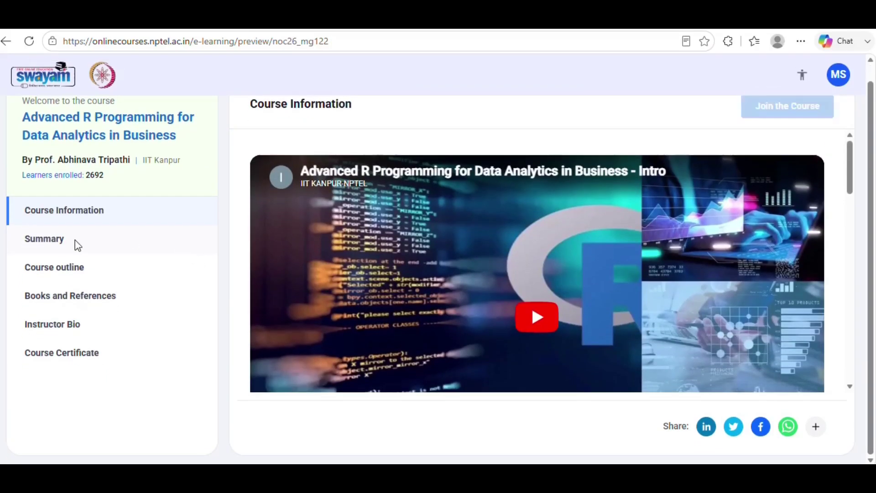
{"action": "left_click", "coordinate": [52, 248]}
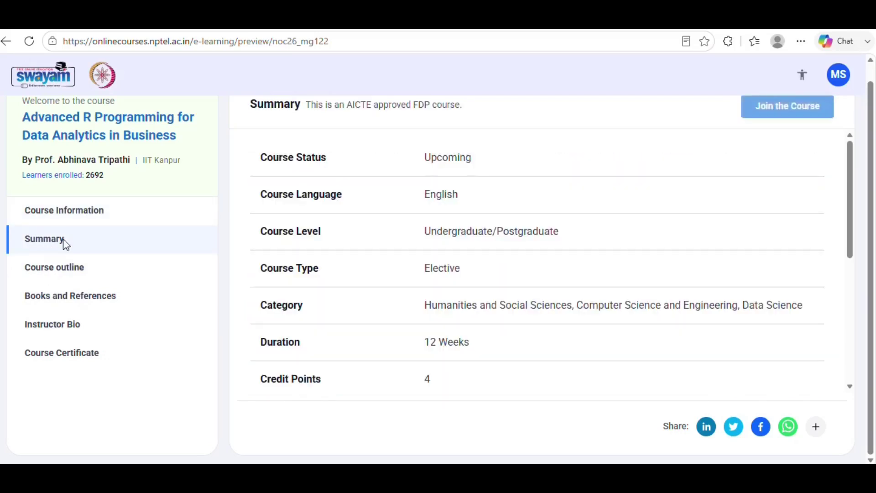
{"action": "scroll", "coordinate": [407, 241], "scroll_direction": "up", "scroll_amount": 1}
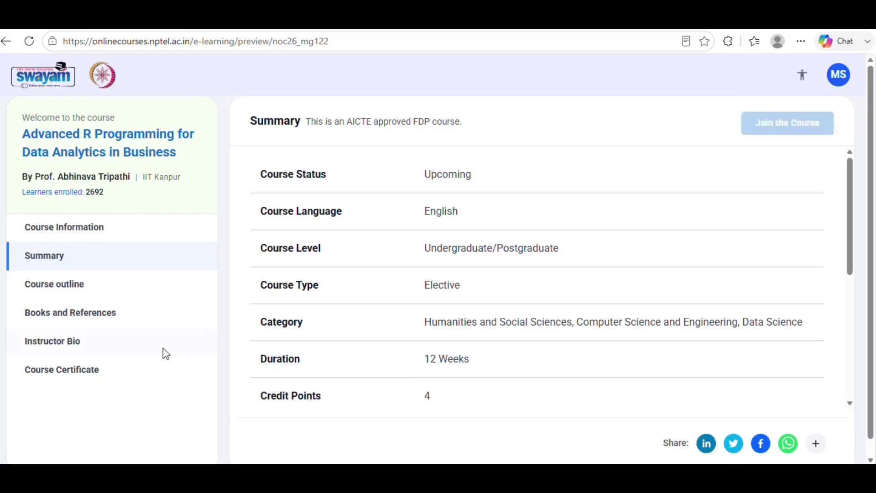
{"action": "left_click", "coordinate": [86, 292]}
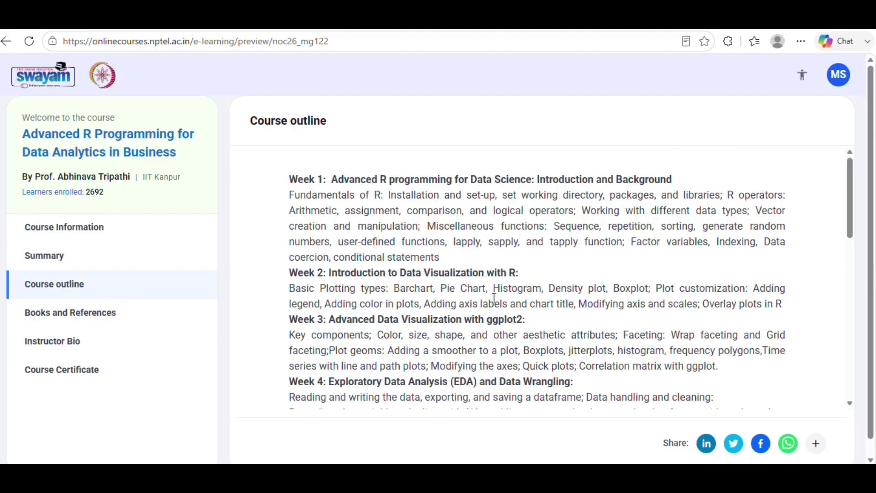
{"action": "scroll", "coordinate": [437, 329], "scroll_direction": "down", "scroll_amount": 15}
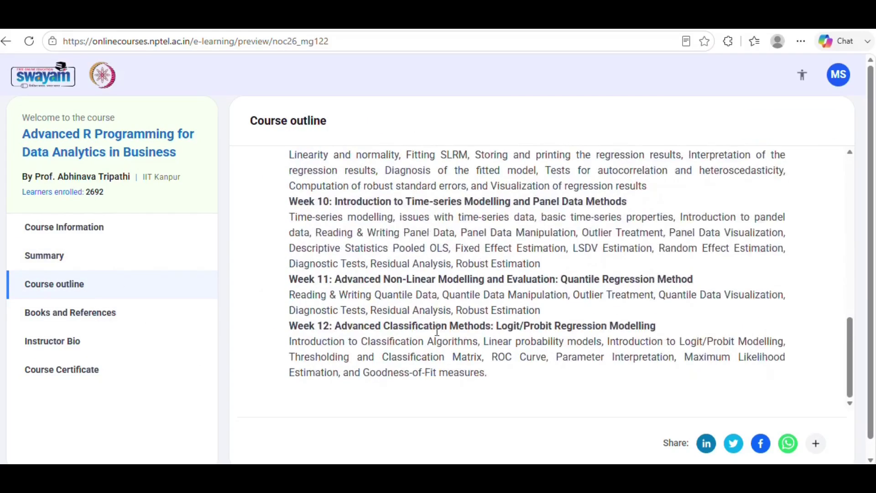
{"action": "scroll", "coordinate": [106, 341], "scroll_direction": "up", "scroll_amount": 1}
{"action": "left_click", "coordinate": [104, 297]}
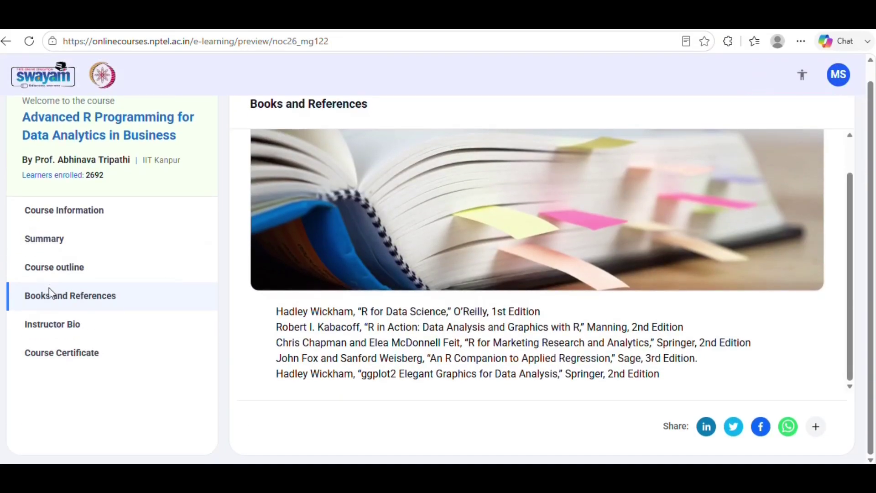
{"action": "left_click", "coordinate": [55, 352]}
{"action": "scroll", "coordinate": [349, 318], "scroll_direction": "up", "scroll_amount": 2}
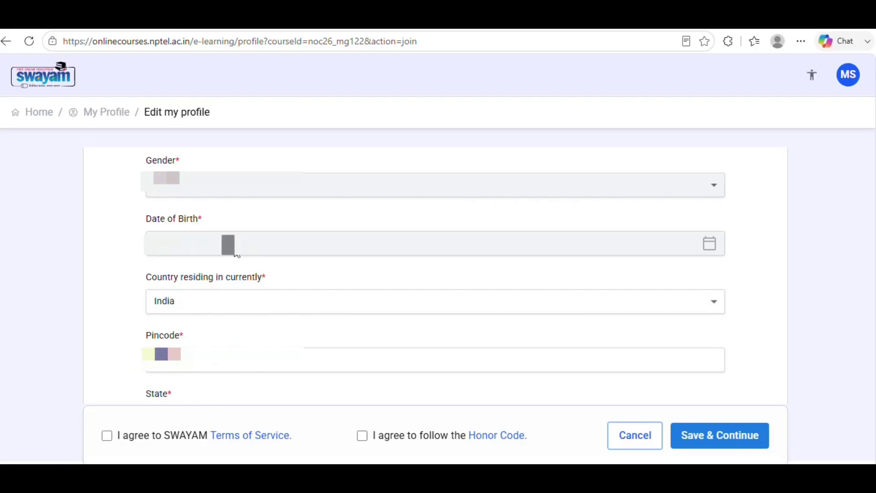
Select Student as the profession in the profile form for joining the course.
{"action": "scroll", "coordinate": [179, 155], "scroll_direction": "down", "scroll_amount": 5}
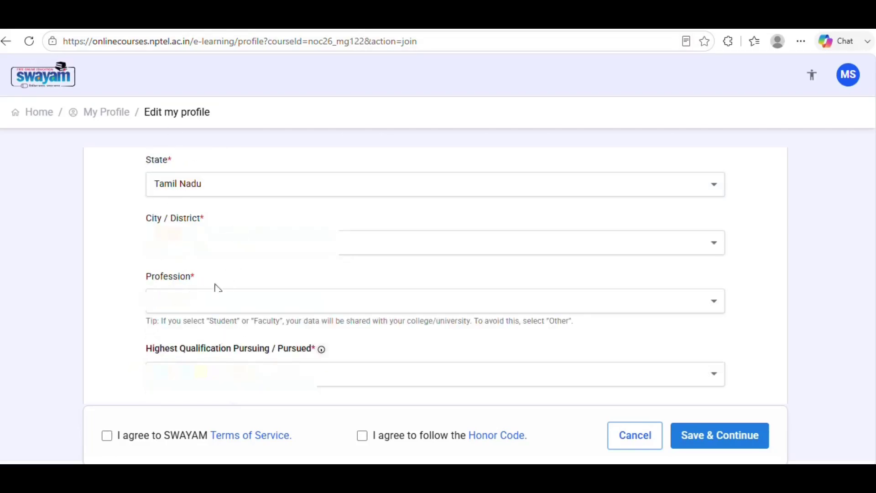
{"action": "left_click", "coordinate": [703, 306]}
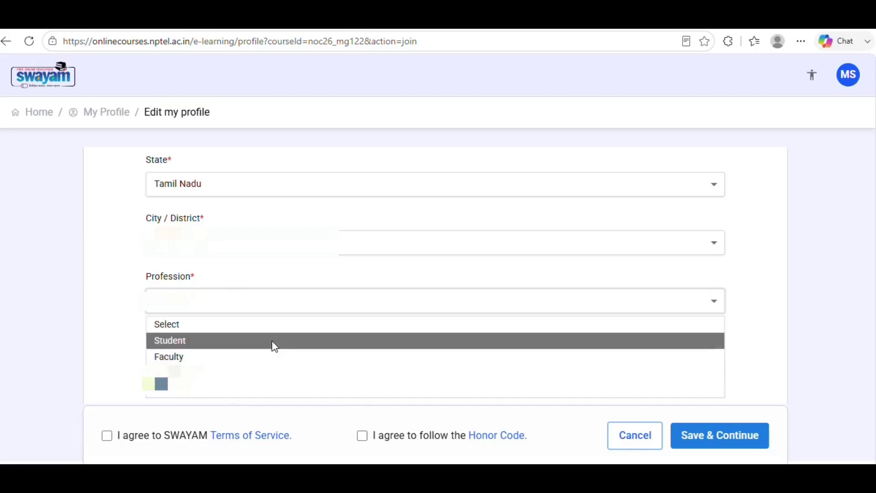
{"action": "left_click", "coordinate": [156, 340]}
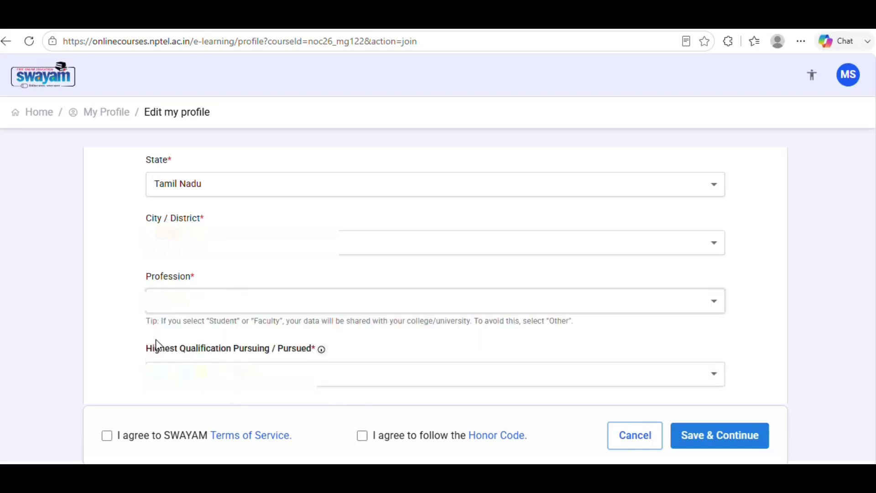
Review the remaining academic and local chapter details, agree to the SWAYAM Terms of Service and Honor Code, and save the profile.
{"action": "scroll", "coordinate": [249, 200], "scroll_direction": "down", "scroll_amount": 4}
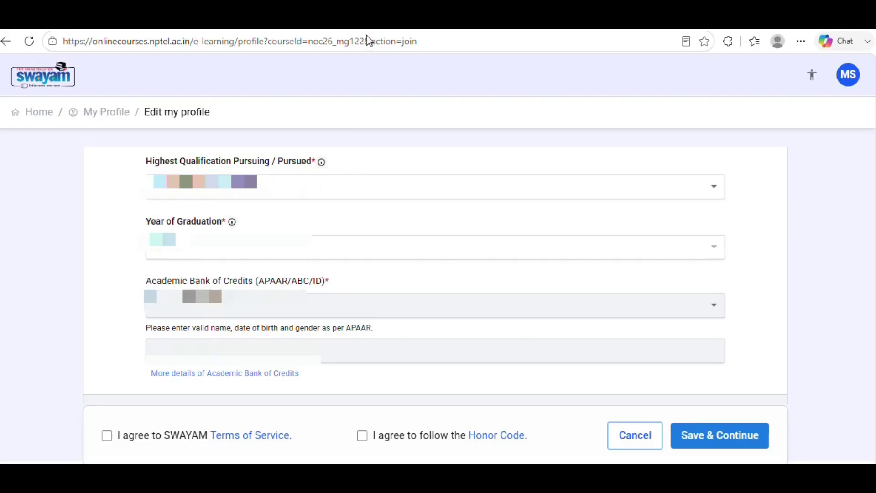
{"action": "scroll", "coordinate": [208, 227], "scroll_direction": "down", "scroll_amount": 5}
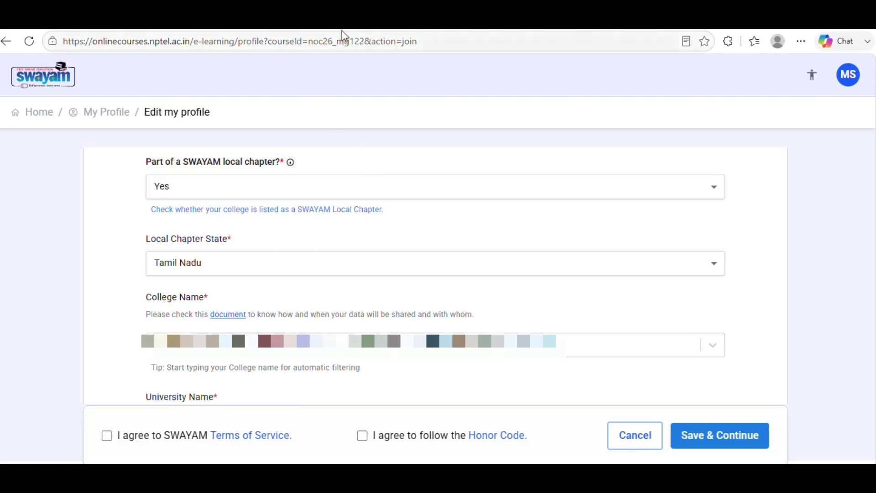
{"action": "scroll", "coordinate": [287, 162], "scroll_direction": "down", "scroll_amount": 5}
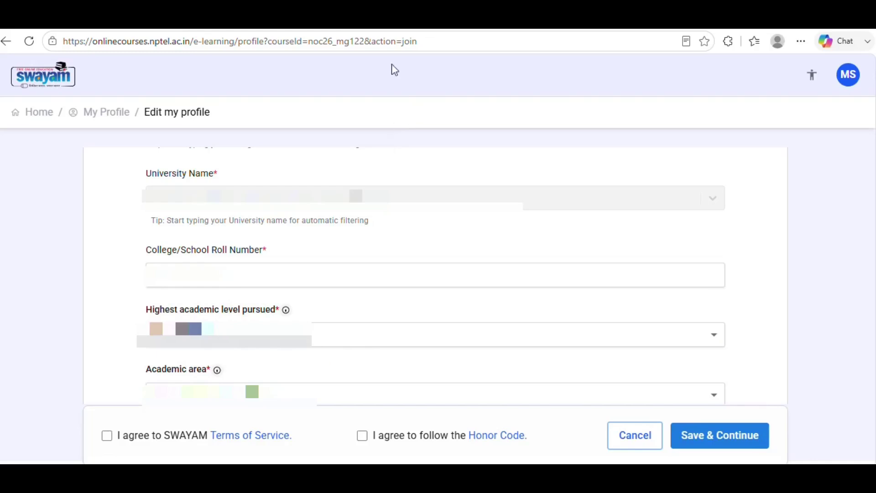
{"action": "scroll", "coordinate": [111, 443], "scroll_direction": "down", "scroll_amount": 2}
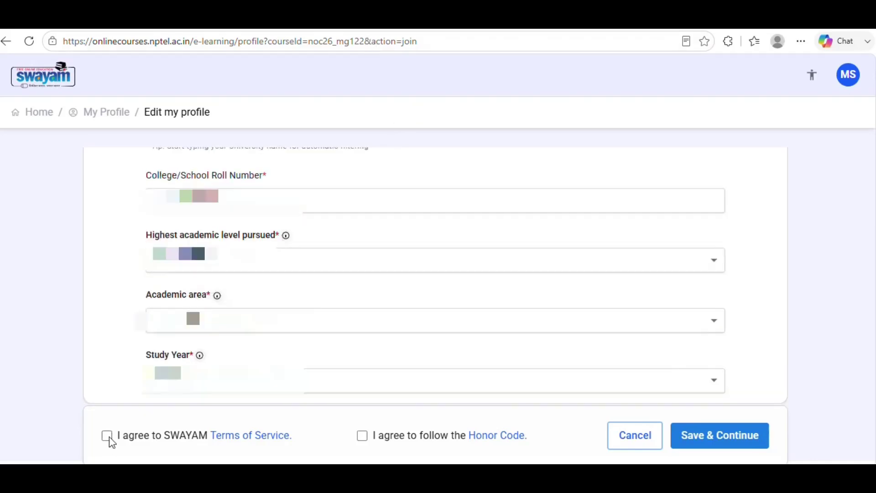
{"action": "left_click", "coordinate": [362, 436]}
{"action": "left_click", "coordinate": [699, 445]}
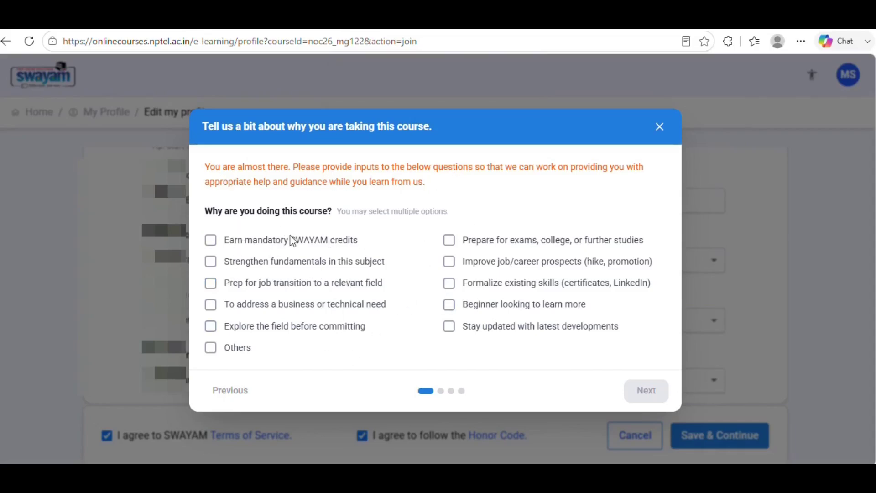
Give earning mandatory SWAYAM credits, preparing for exams or further studies, and improving job/career prospects as reasons for doing the course.
{"action": "left_click", "coordinate": [211, 246]}
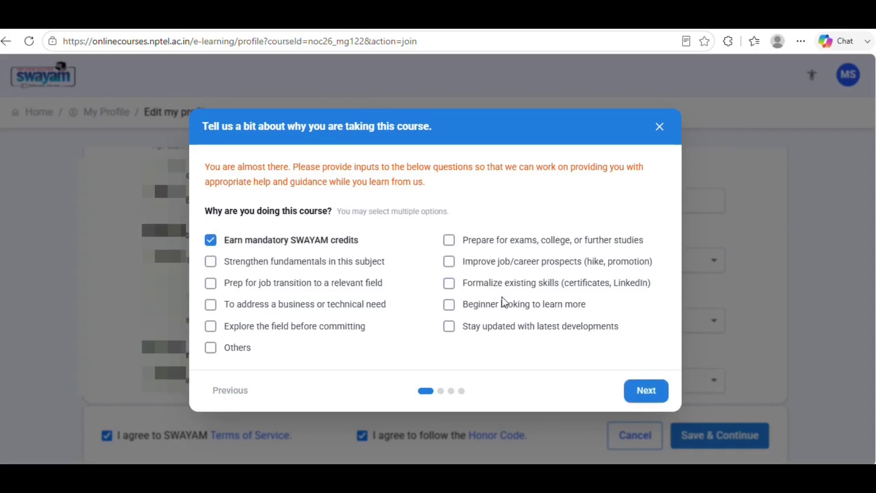
{"action": "left_click", "coordinate": [449, 242]}
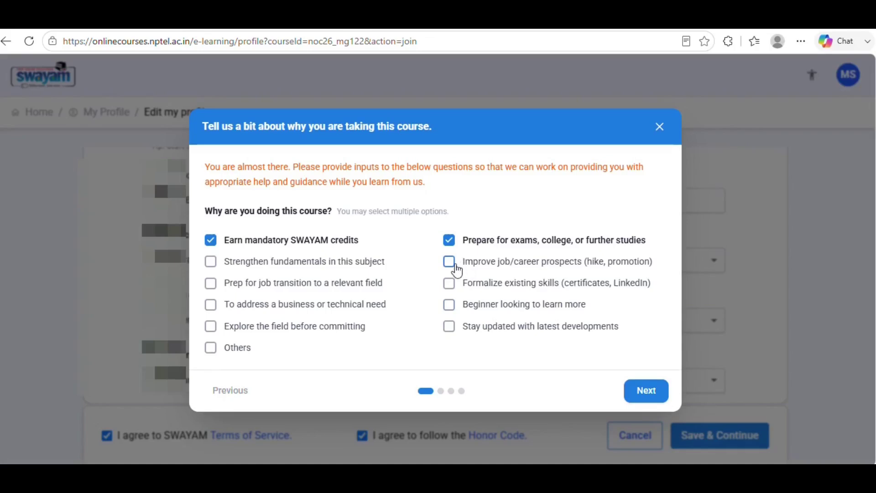
{"action": "left_click", "coordinate": [456, 267]}
{"action": "left_click", "coordinate": [456, 267]}
{"action": "left_click", "coordinate": [450, 264]}
{"action": "left_click", "coordinate": [645, 391]}
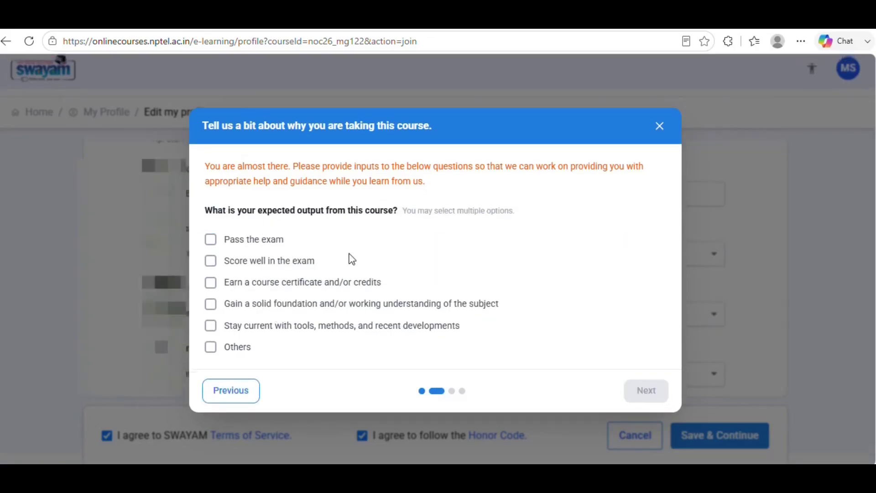
Choose scoring well in the exam and earning a course certificate and/or credits as the expected output from the course.
{"action": "left_click", "coordinate": [211, 261]}
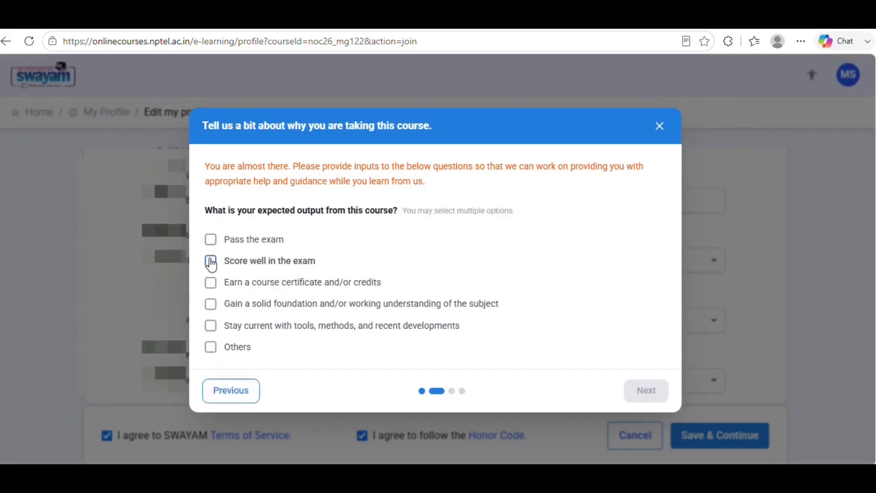
{"action": "left_click", "coordinate": [211, 282]}
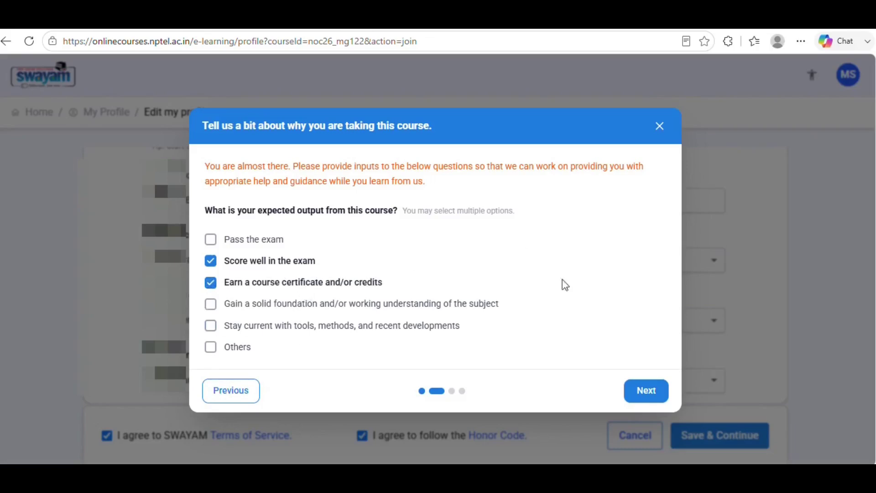
{"action": "left_click", "coordinate": [651, 400]}
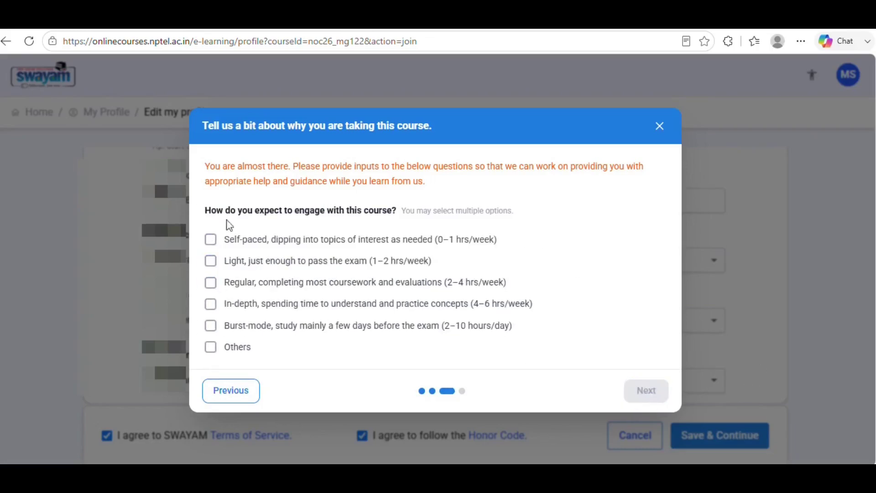
Choose Regular (2–4 hrs/week) and In-depth (4–6 hrs/week) engagement, answer "Yes, definitely" to the certification exam question, and join the course.
{"action": "left_click", "coordinate": [251, 286]}
{"action": "left_click", "coordinate": [247, 308]}
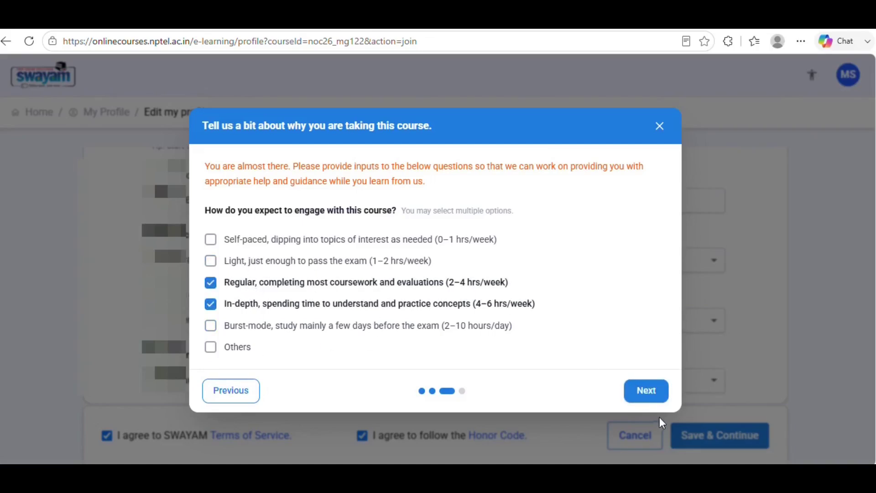
{"action": "left_click", "coordinate": [653, 395]}
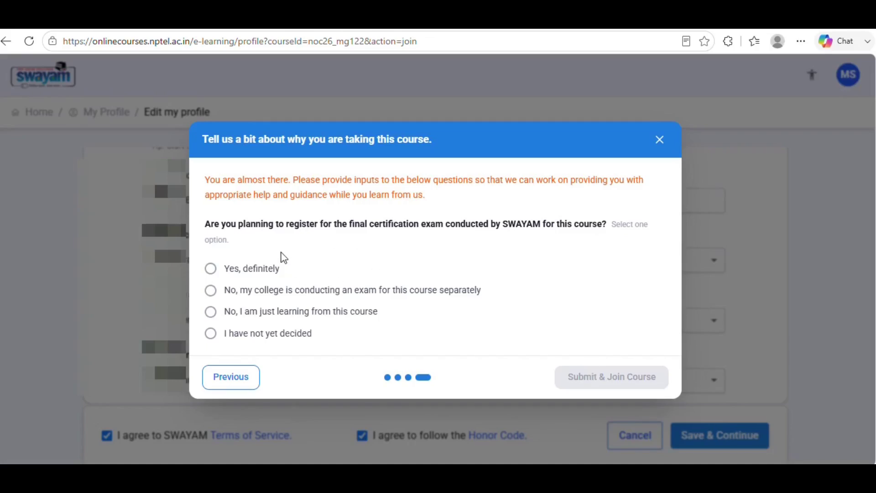
{"action": "left_click", "coordinate": [211, 269]}
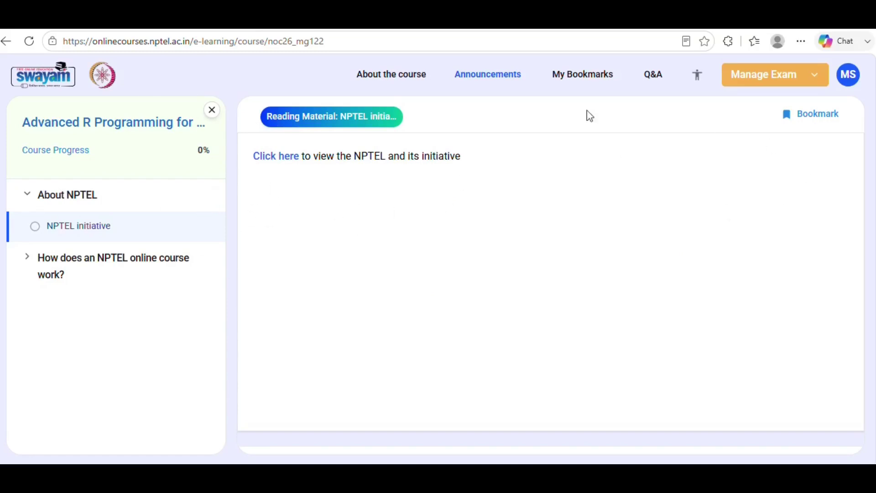
Open the MCQ and MSQ Assignment lesson in the "How does an NPTEL online course work?" unit.
{"action": "left_click", "coordinate": [105, 273]}
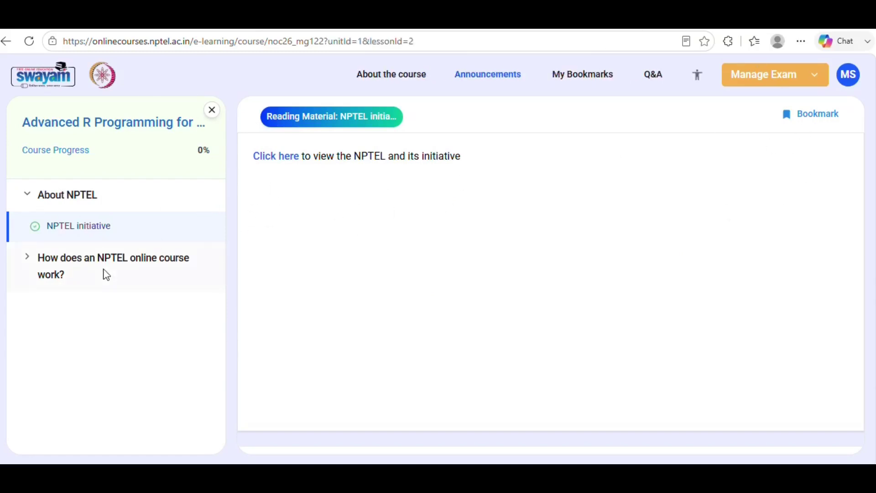
{"action": "scroll", "coordinate": [146, 373], "scroll_direction": "down", "scroll_amount": 9}
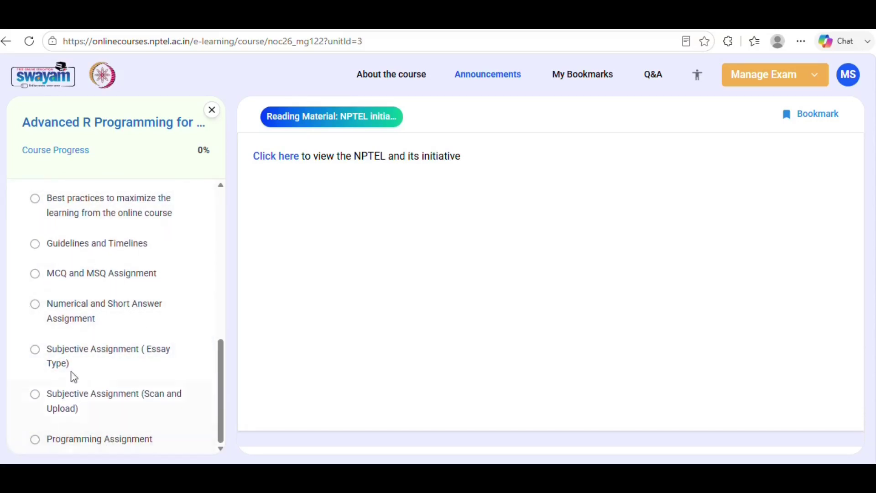
{"action": "scroll", "coordinate": [78, 330], "scroll_direction": "up", "scroll_amount": 7}
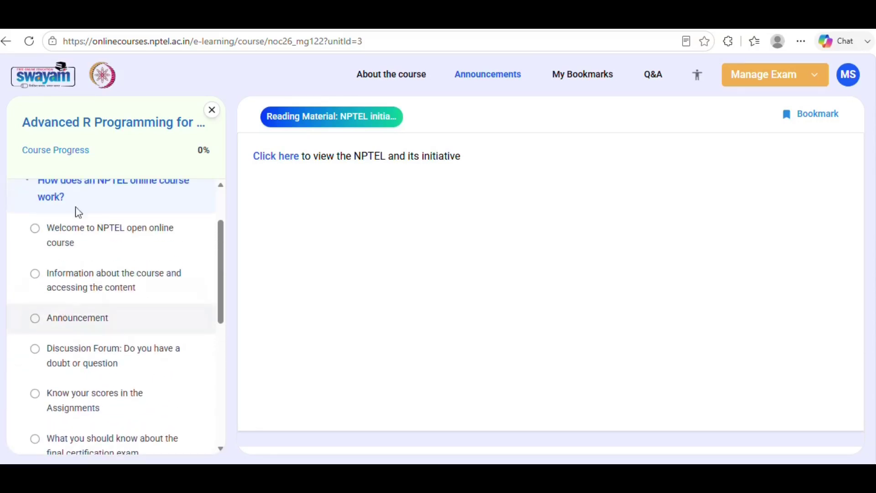
{"action": "scroll", "coordinate": [142, 320], "scroll_direction": "down", "scroll_amount": 5}
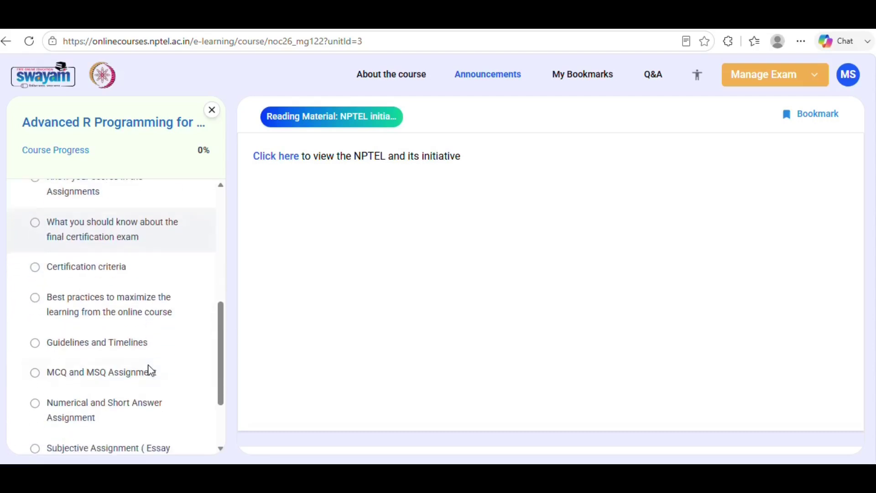
{"action": "left_click", "coordinate": [123, 368]}
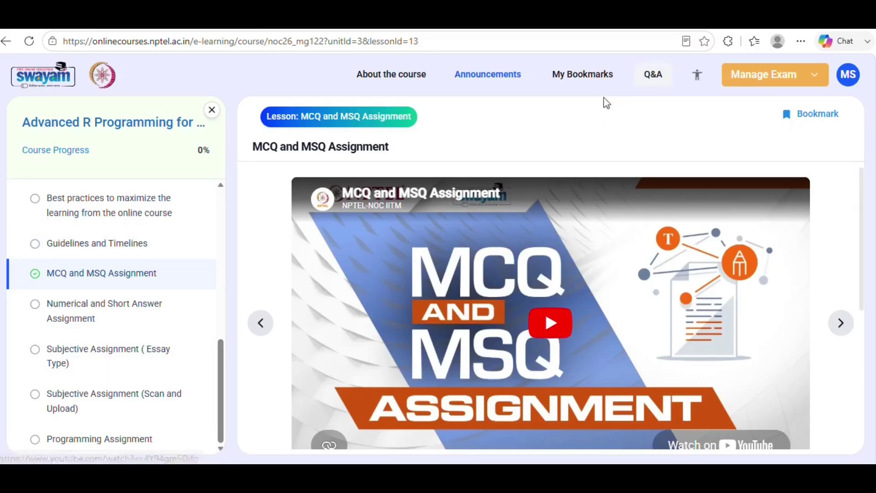
Look through the exam management options and the account options without choosing any.
{"action": "left_click", "coordinate": [812, 80]}
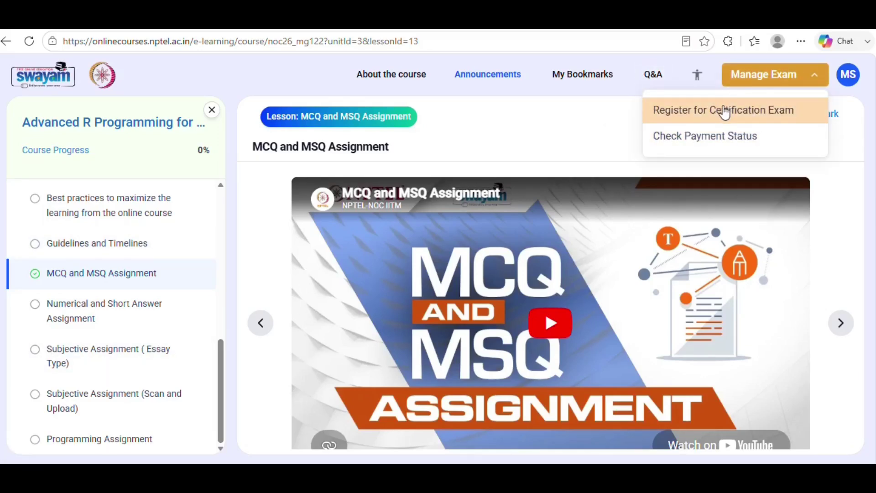
{"action": "left_click", "coordinate": [558, 121]}
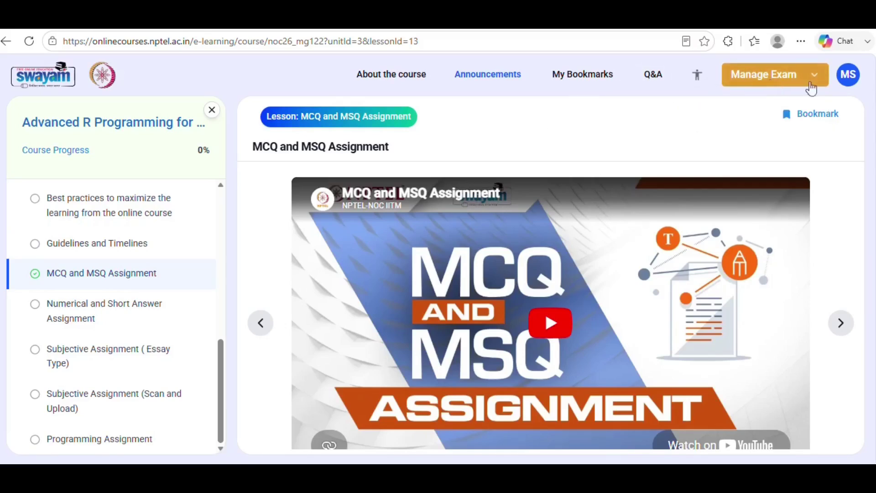
{"action": "left_click", "coordinate": [846, 82]}
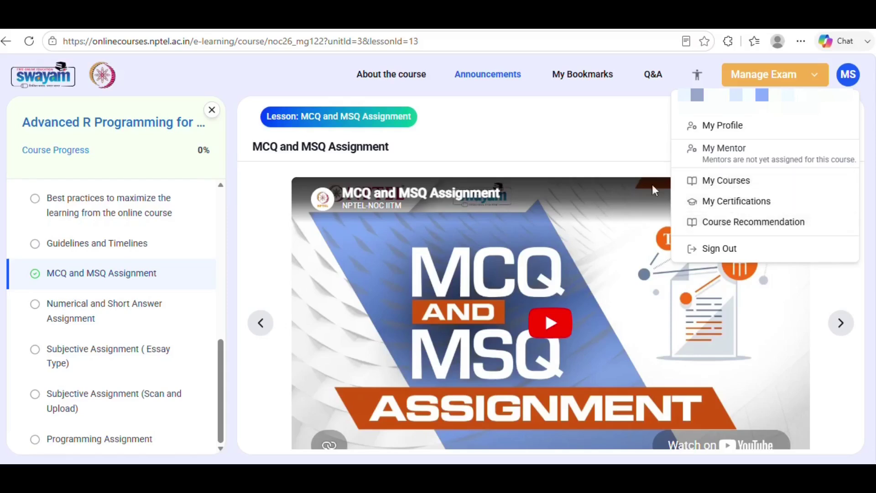
{"action": "left_click", "coordinate": [573, 144]}
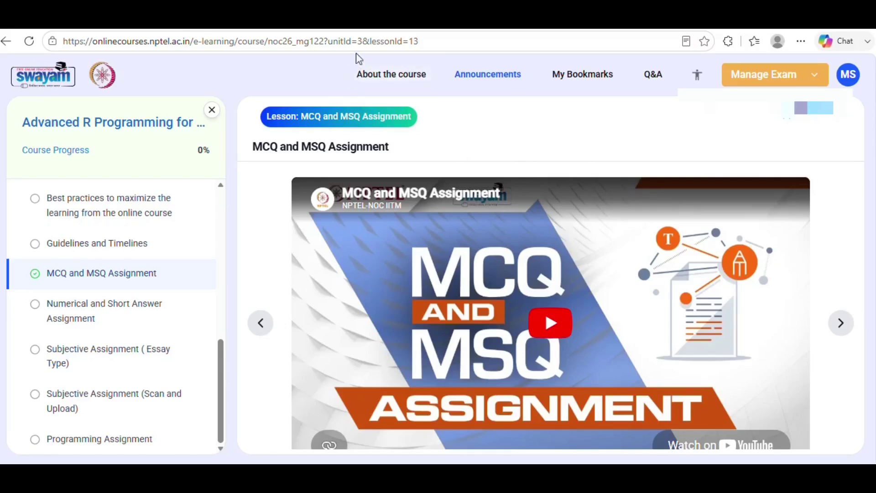